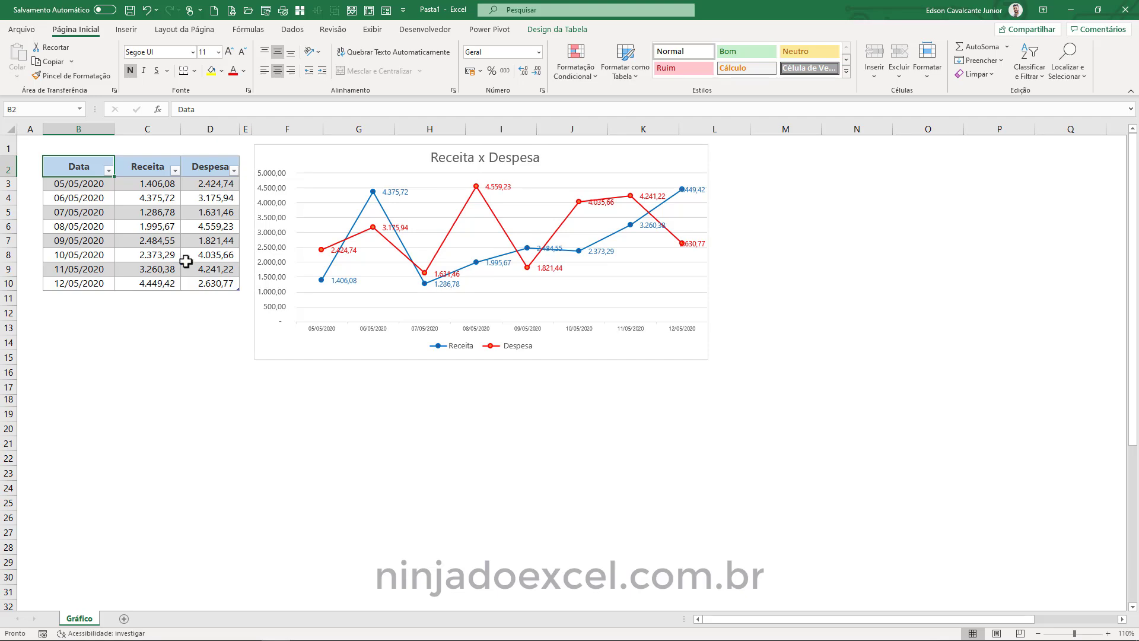
Inspect the random Receita formula and recalculate the table values twice with F9.
left_click(210, 255)
left_click(207, 244)
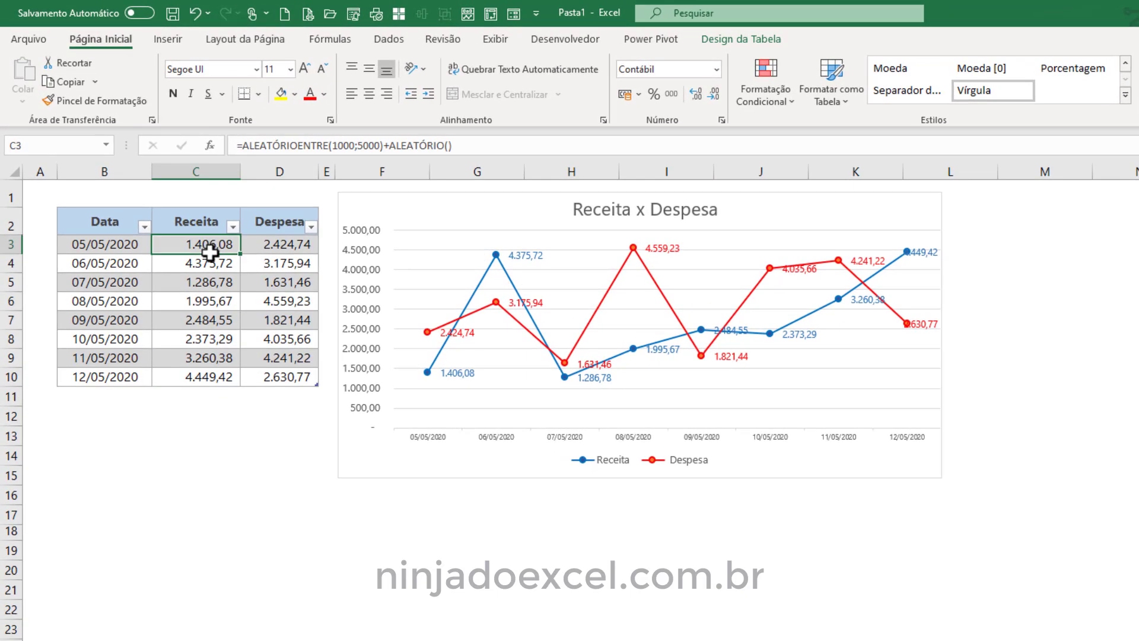
key("F9")
key("F9")
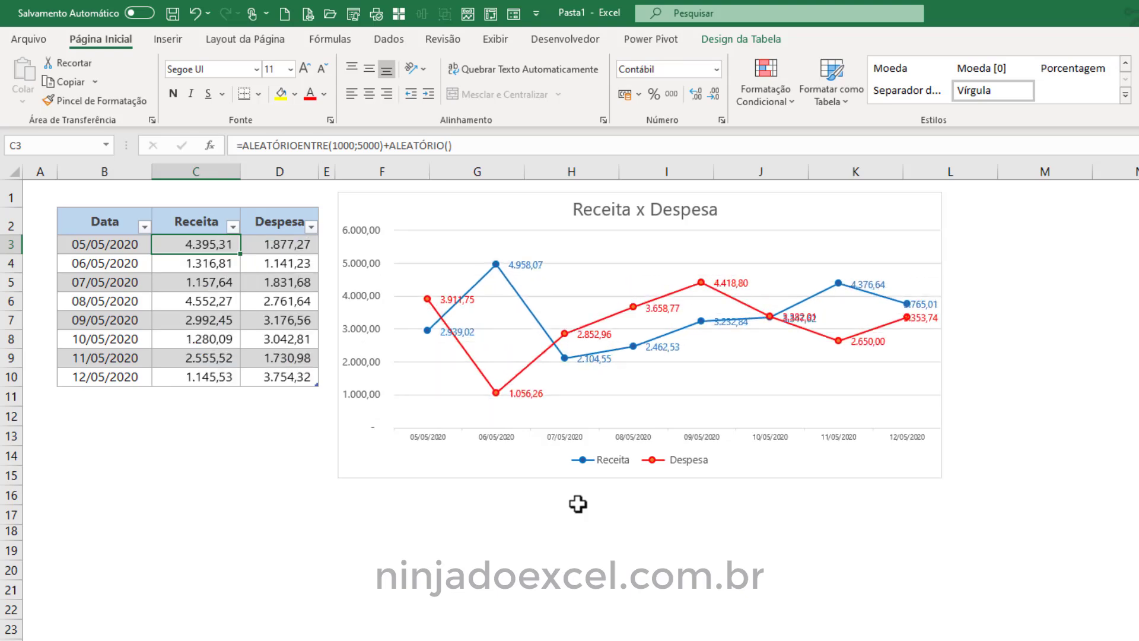
key("F9")
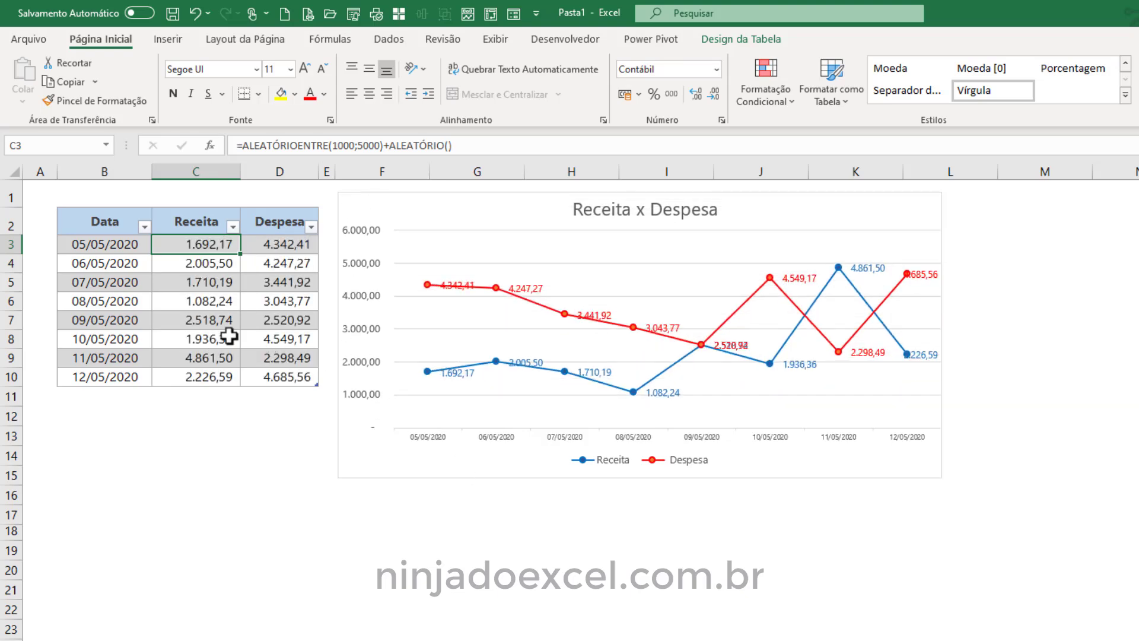
Select the dates in B3:B10 and resize the table down one row to row 11.
left_click(121, 249)
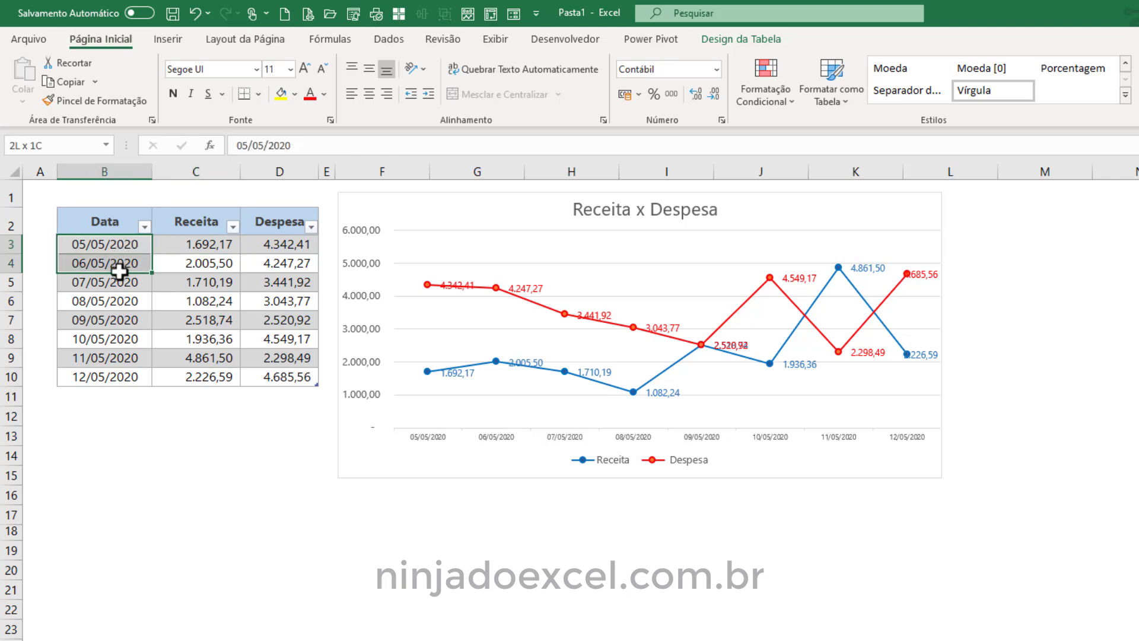
left_click_drag(121, 252, 86, 244)
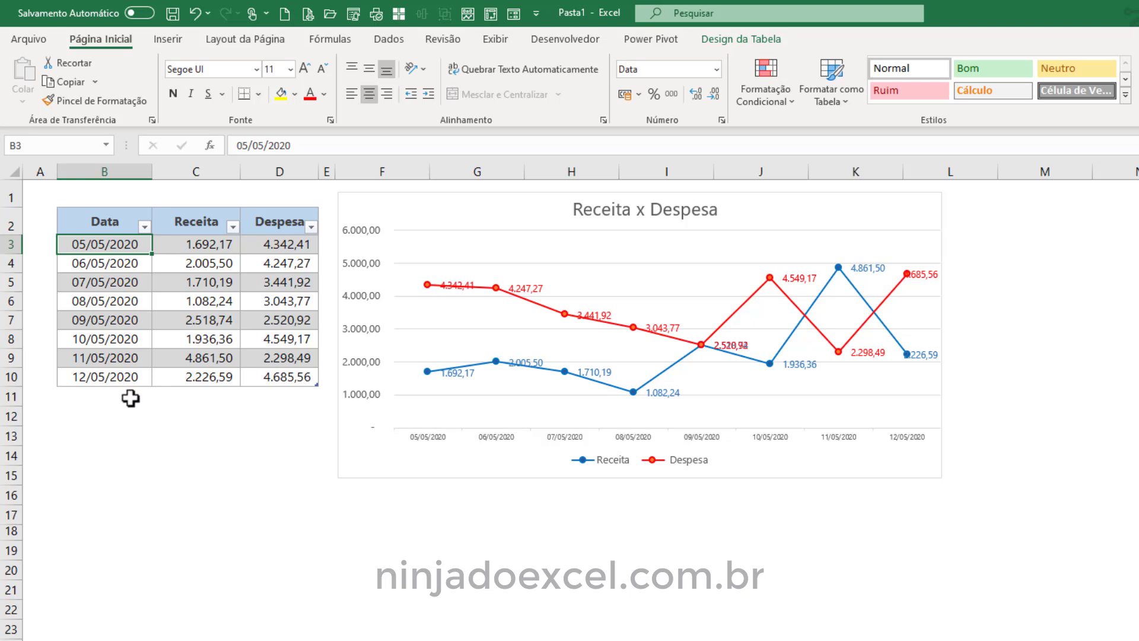
left_click_drag(121, 245, 121, 377)
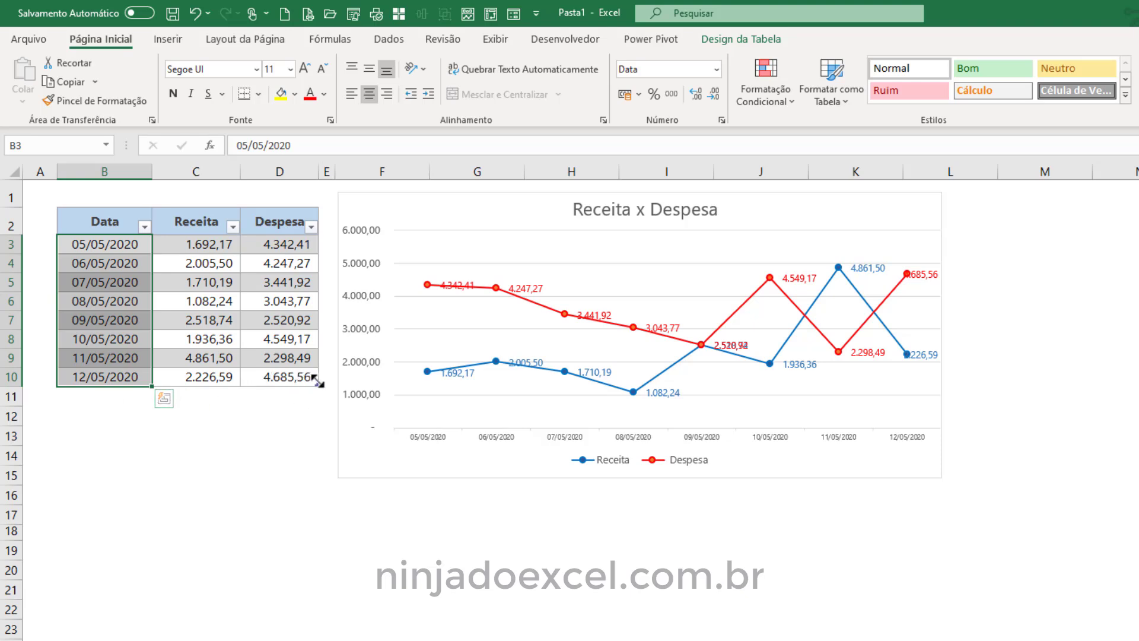
left_click_drag(318, 382, 317, 403)
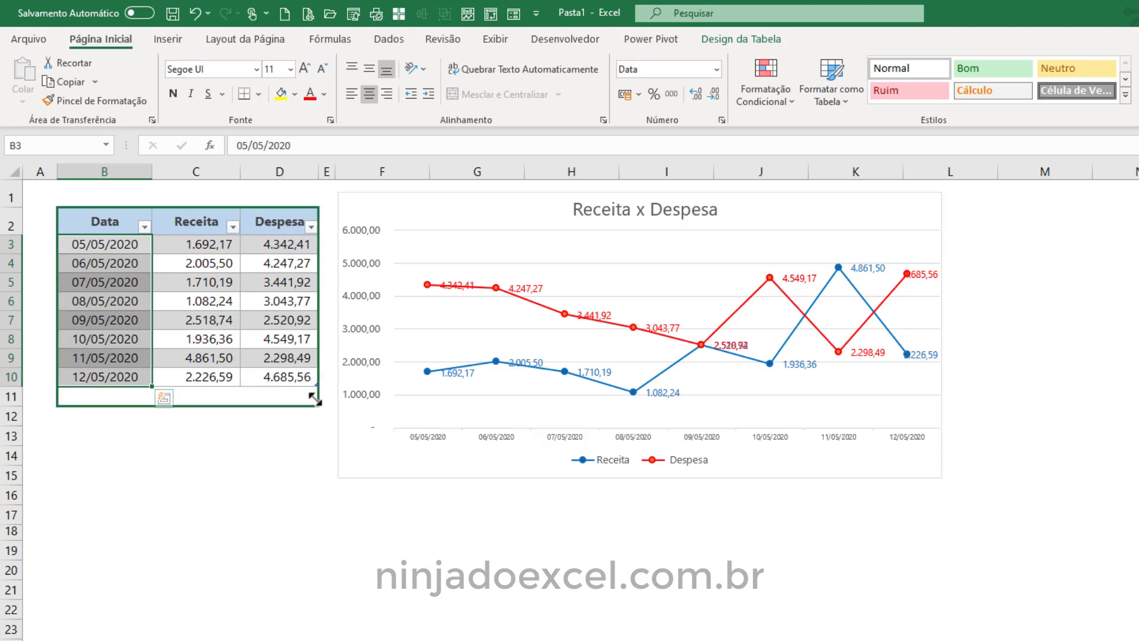
left_click(130, 397)
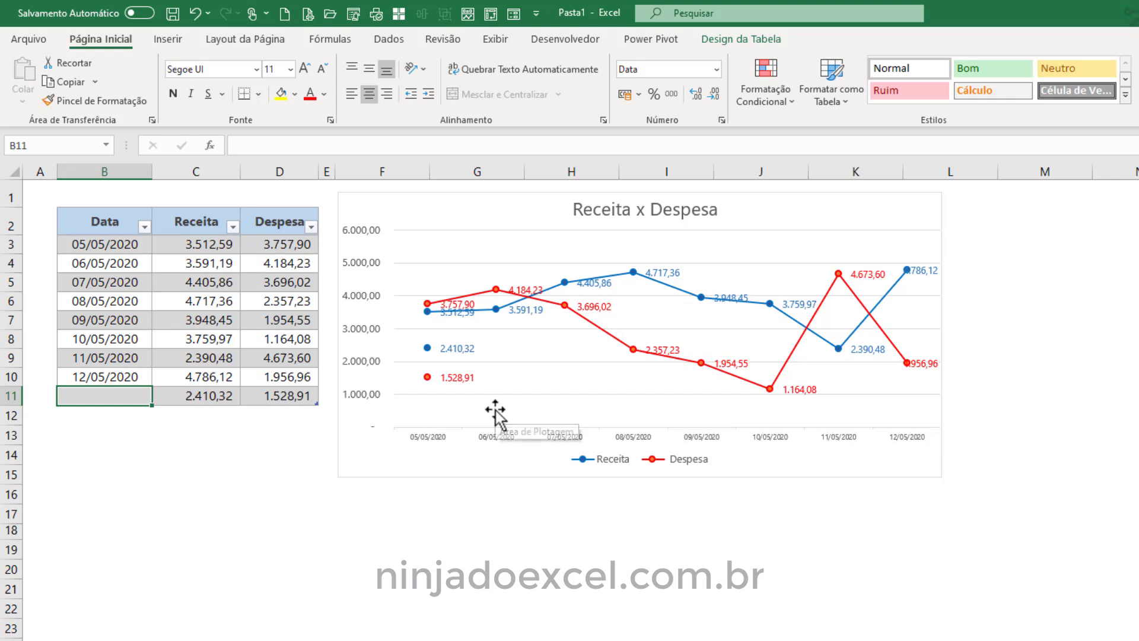
Enter 30/06 in cell B11, dating the new row 30/06/2020.
type("30/06")
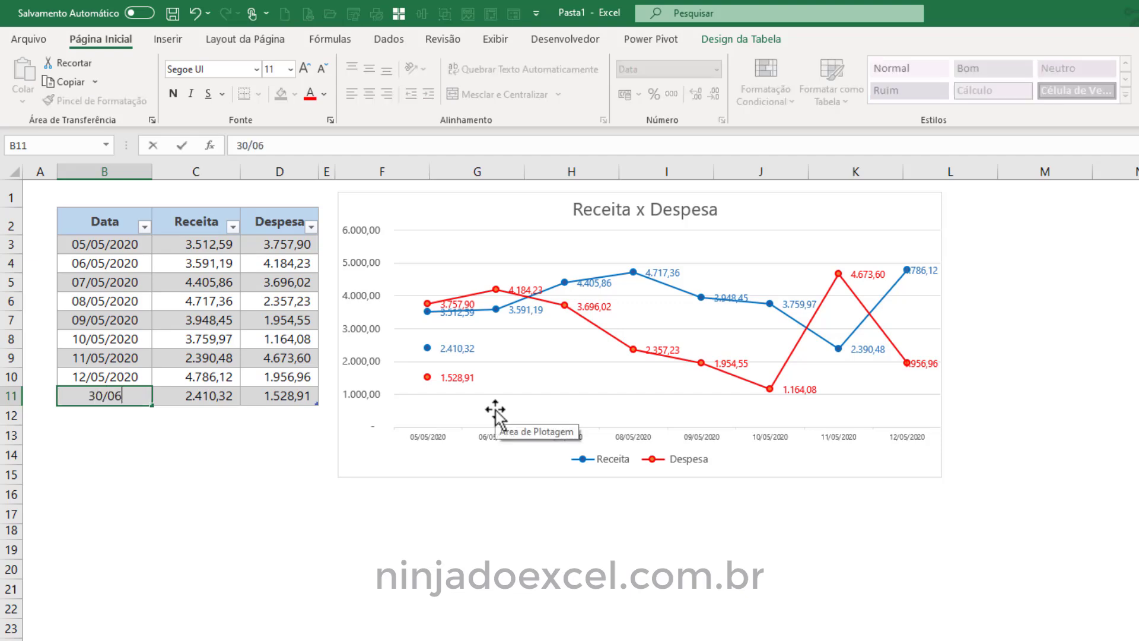
key("Return")
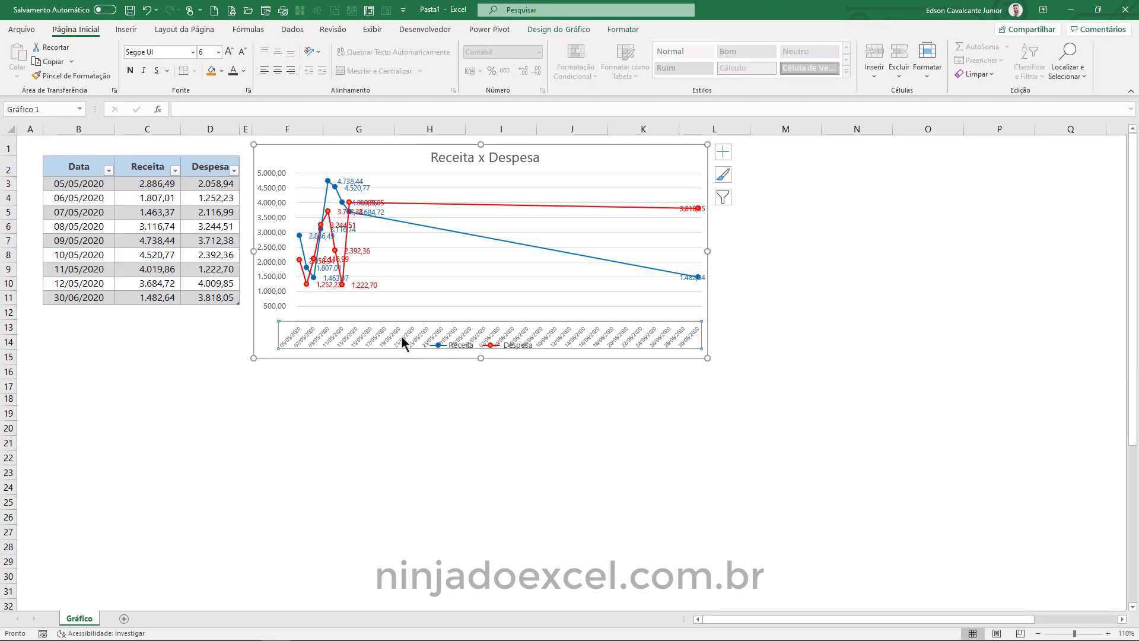
Open the Formatar Eixo pane for the chart's horizontal date axis.
right_click(403, 339)
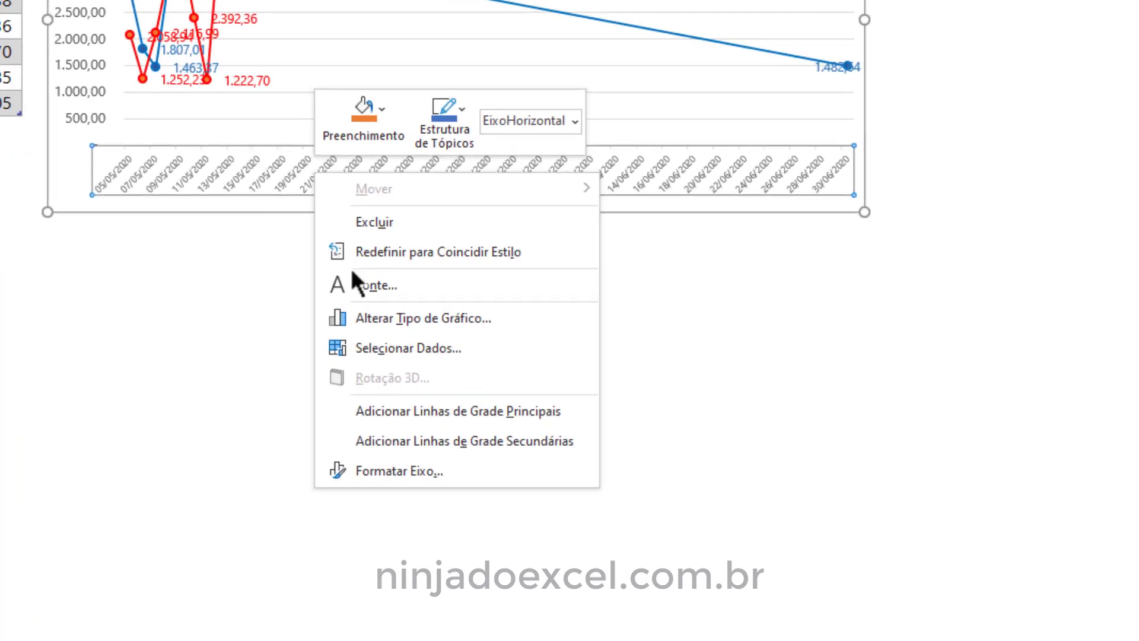
left_click(390, 468)
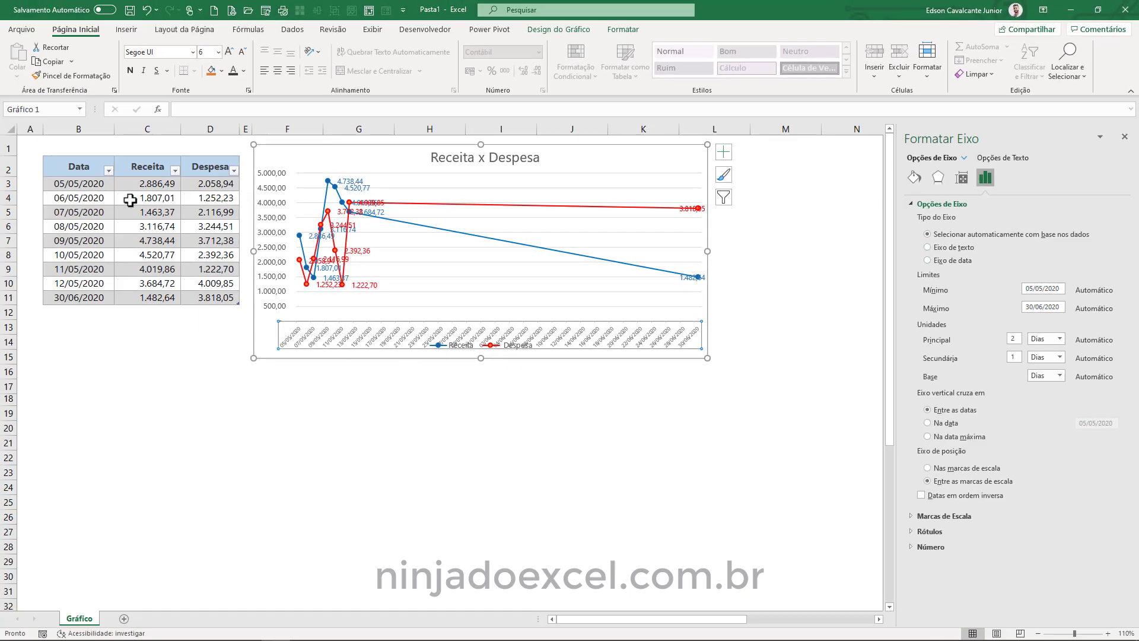
Set Tipo do Eixo to Eixo de texto, after comparing it with Eixo de data.
left_click(948, 246)
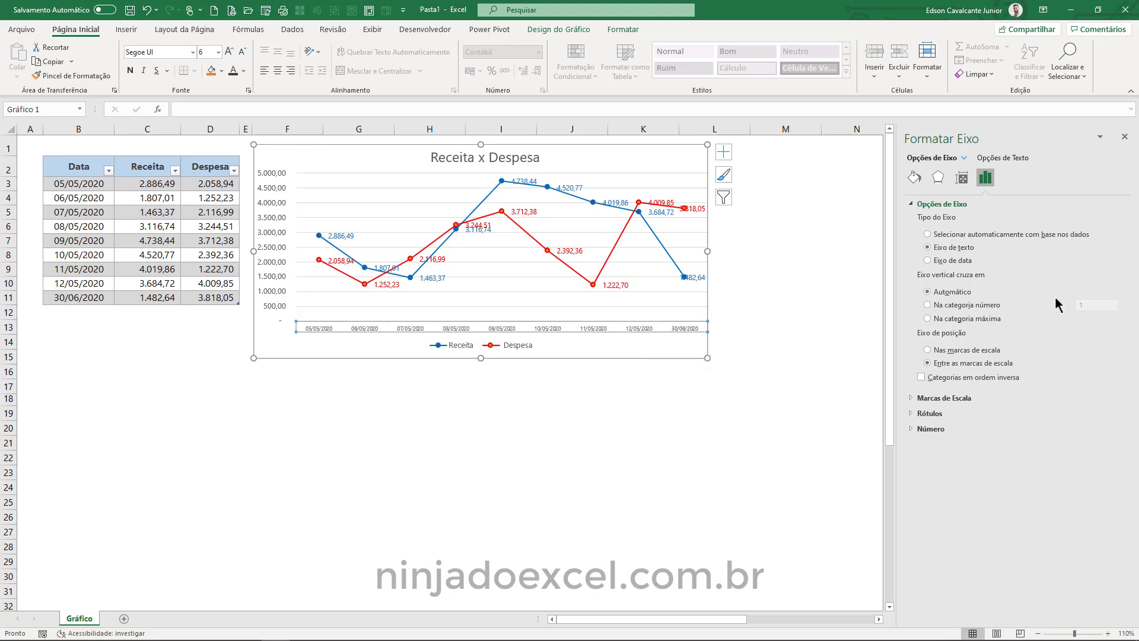
left_click(948, 260)
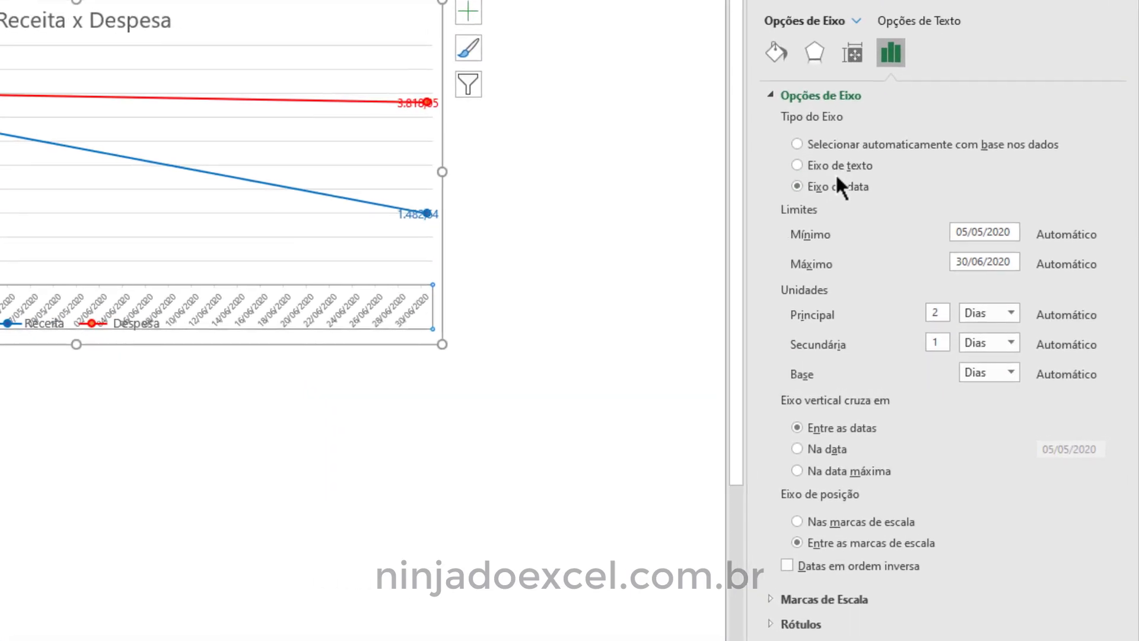
left_click(839, 168)
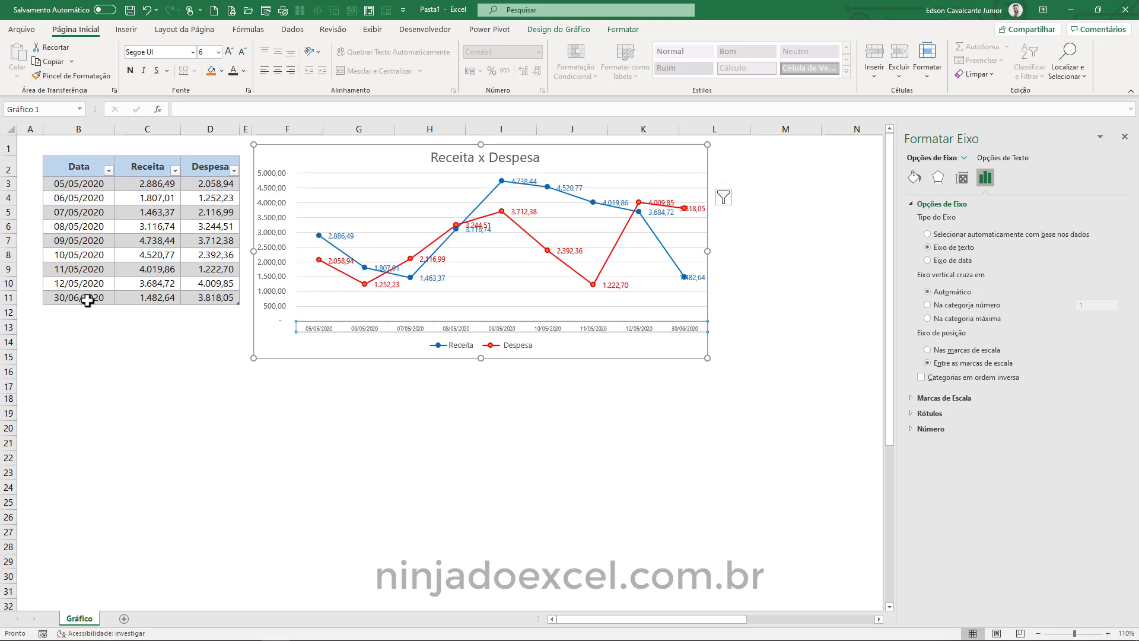
left_click(83, 300)
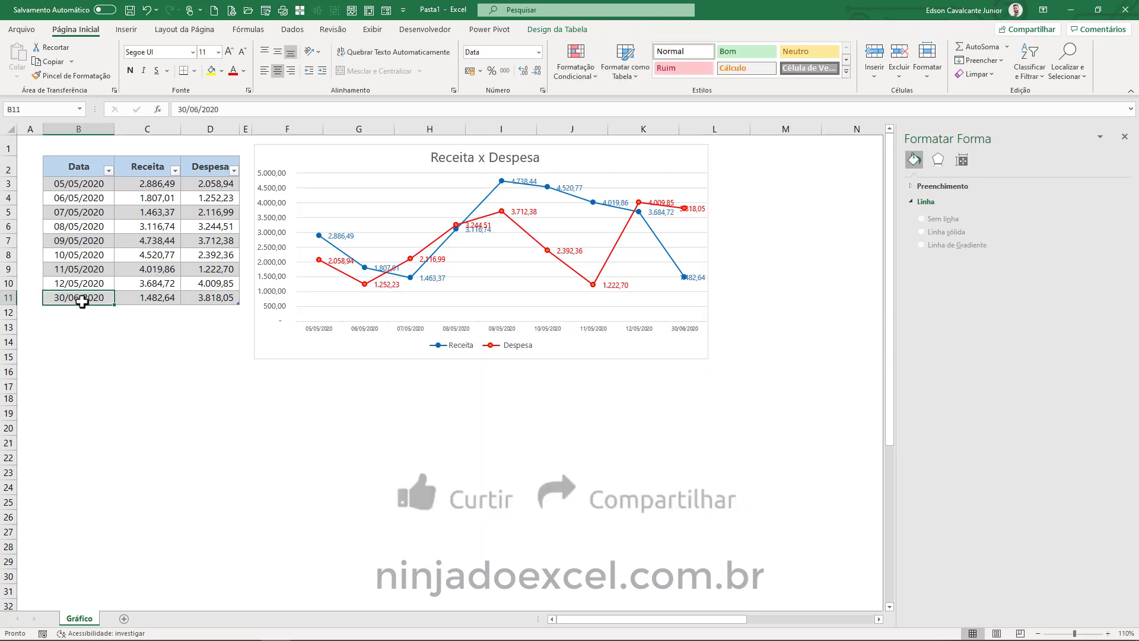